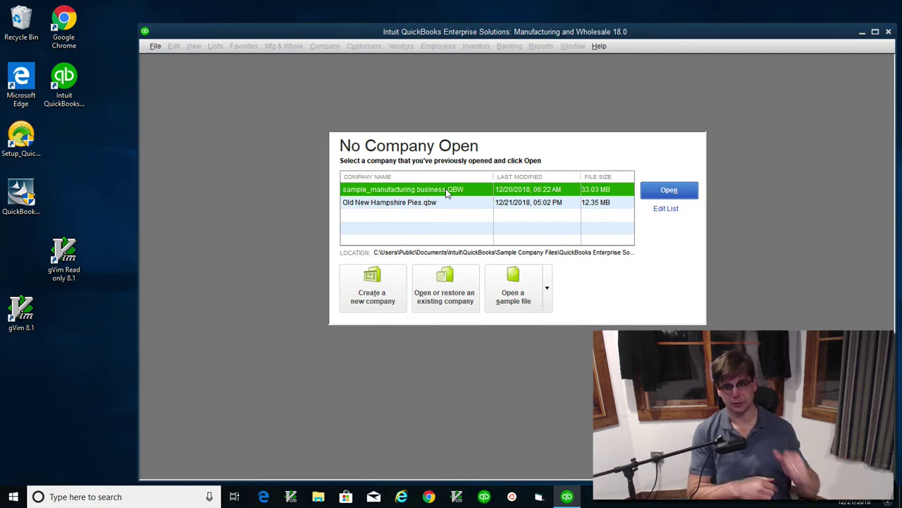
Step: Open the Sample Manufacturing company file, dismiss the sample-file notice, and let the Home page load
left_click(657, 189)
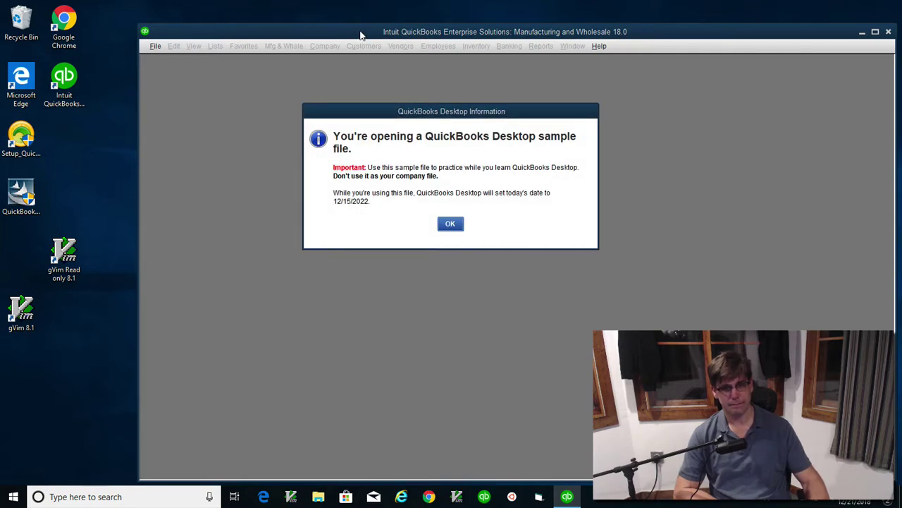
left_click(450, 224)
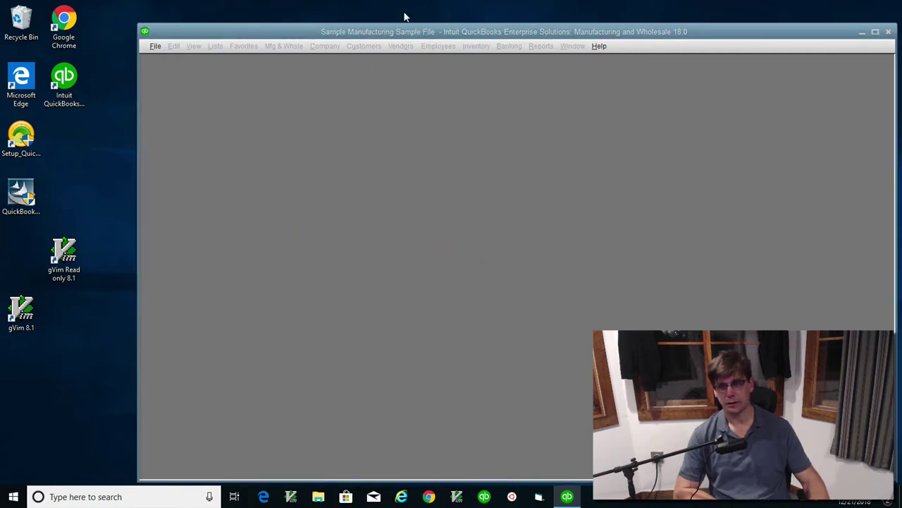
mouse_move(658, 3)
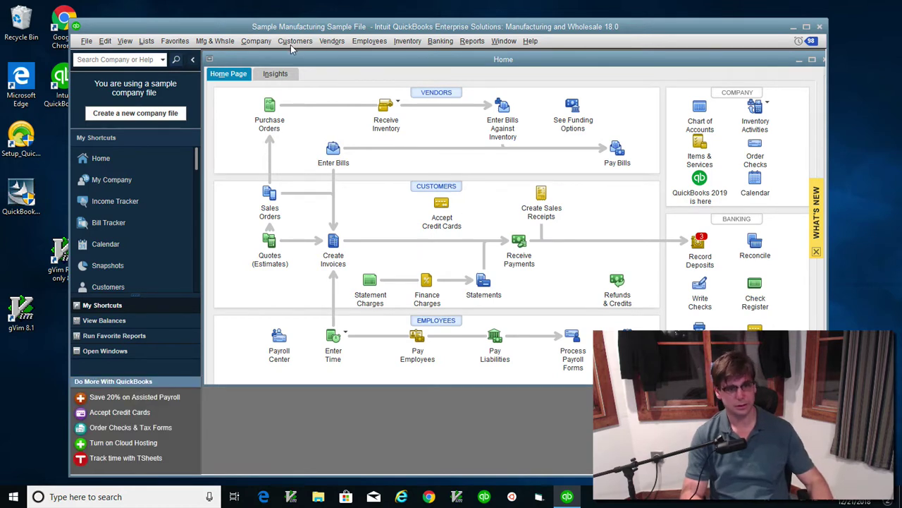
Step: Show the customer list in the Customer Center, then launch the Ubuntu WSL terminal
left_click(296, 44)
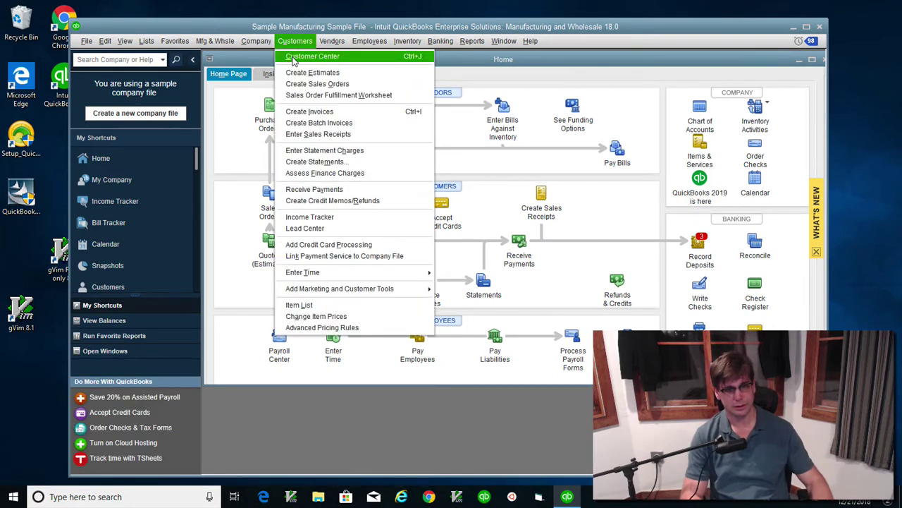
left_click(295, 60)
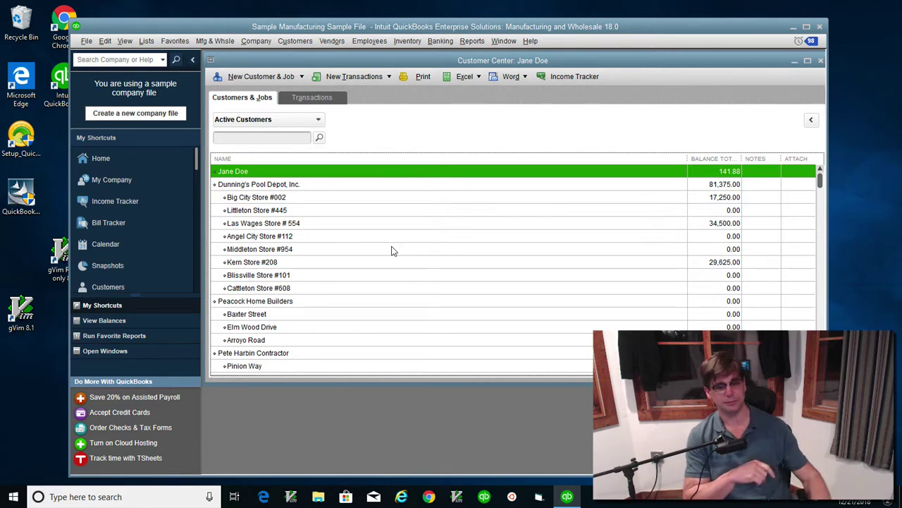
left_click(511, 496)
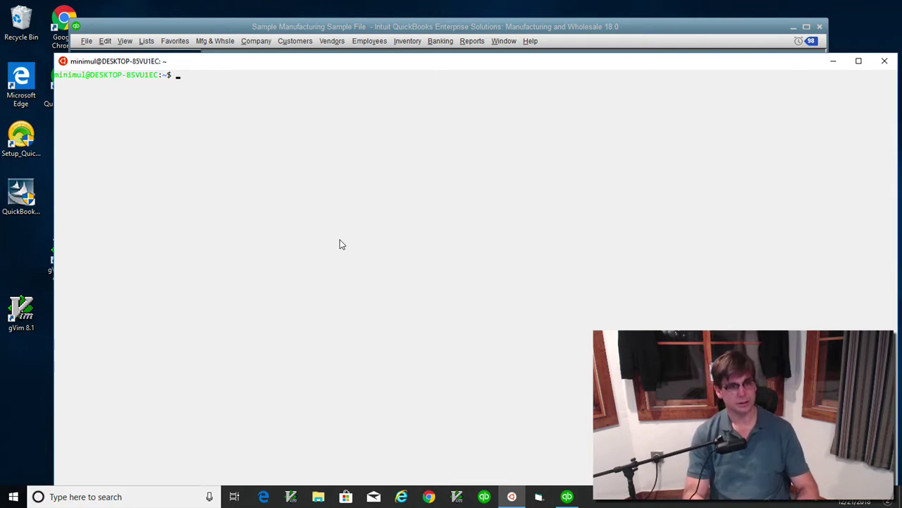
Step: Switch to root with 'sudo su - root' and start a 'screen' session
type("sudo ")
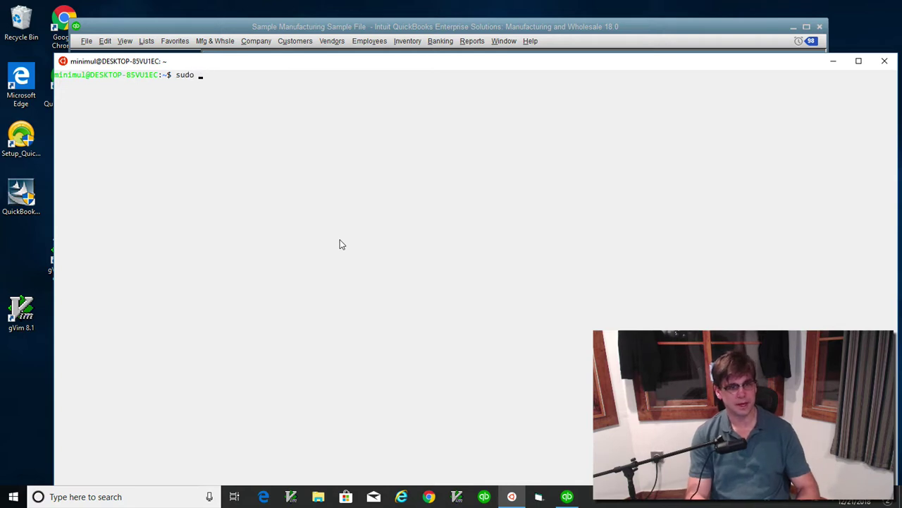
type("su - root")
key("Return")
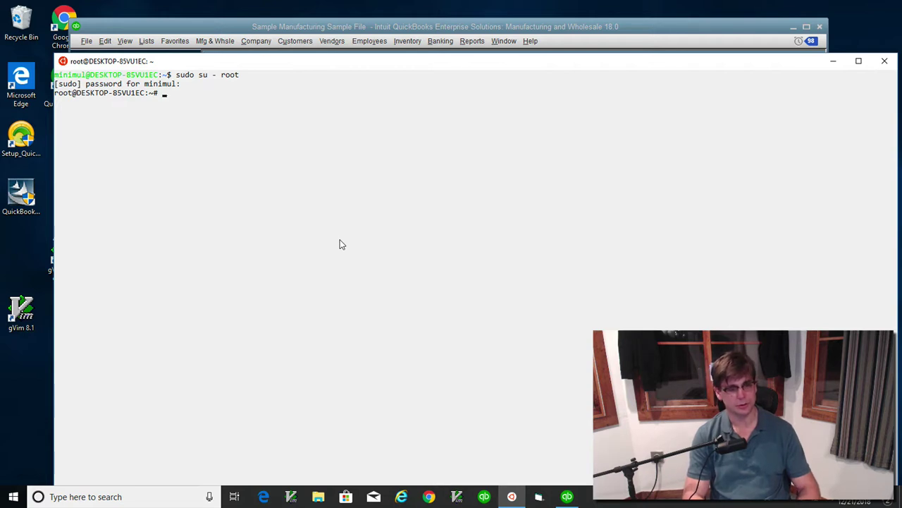
type("screen")
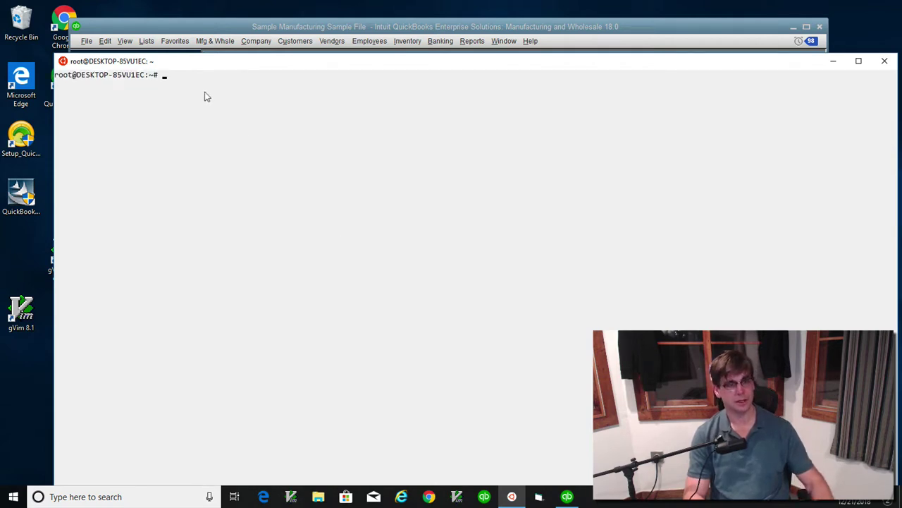
Step: Move the terminal window up-left and cycle to the third shell window
left_click_drag(261, 64, 238, 31)
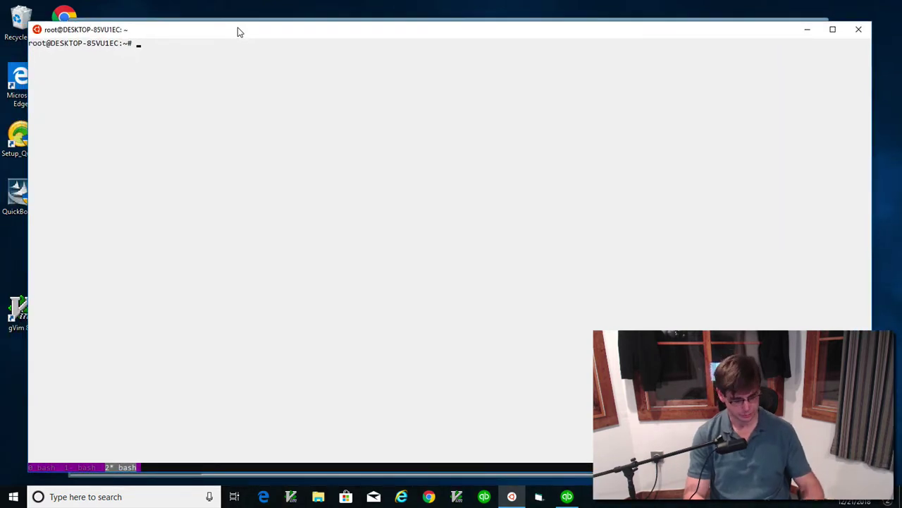
key("ctrl+b")
key("n")
key("ctrl+b")
key("n")
key("ctrl+b")
key("n")
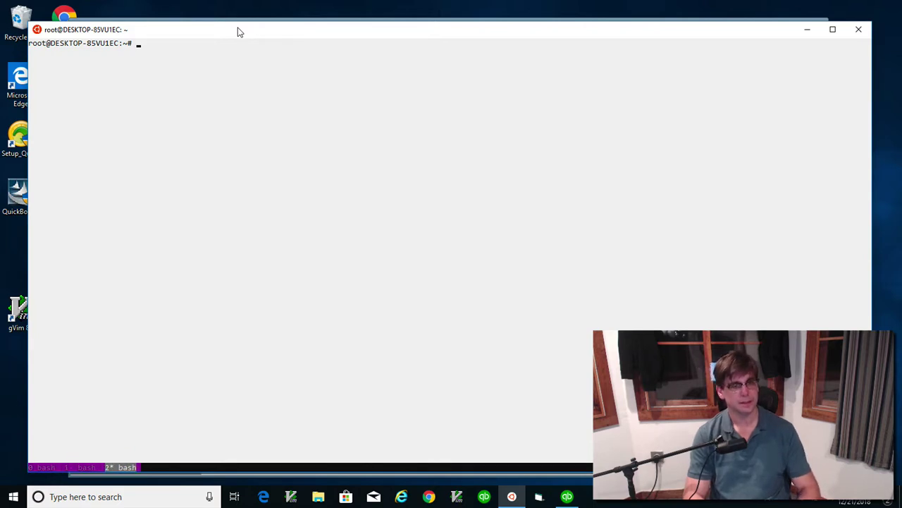
Step: List root's home directory with 'ls -al' and highlight the QBXML and QuickBooks link lines
type("ls -al")
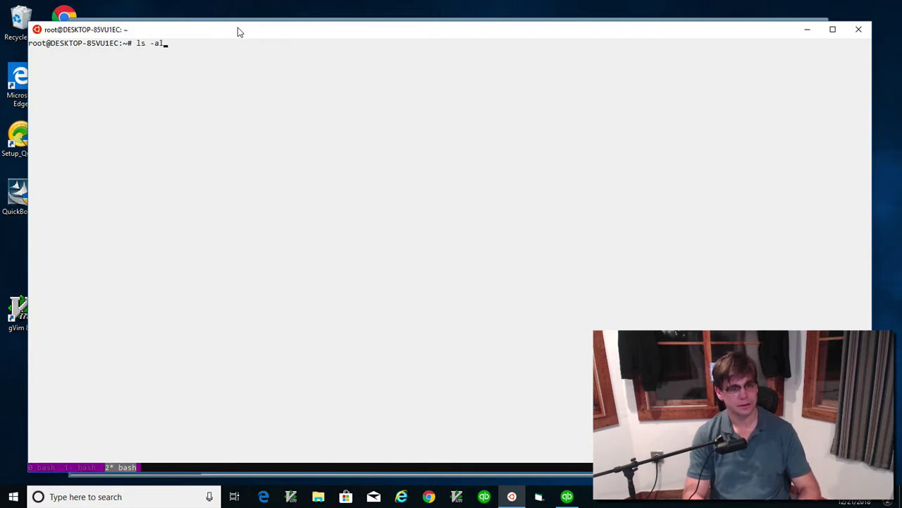
key("Return")
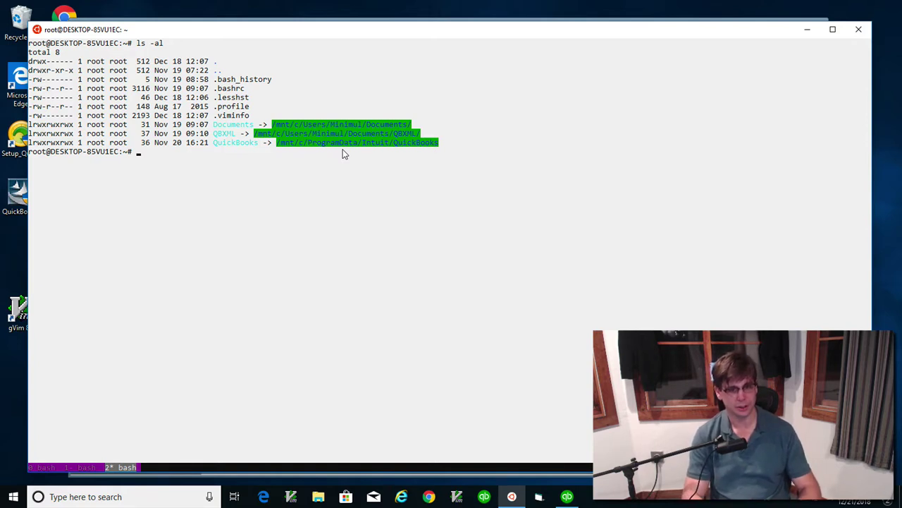
left_click_drag(457, 141, 232, 143)
left_click(247, 169)
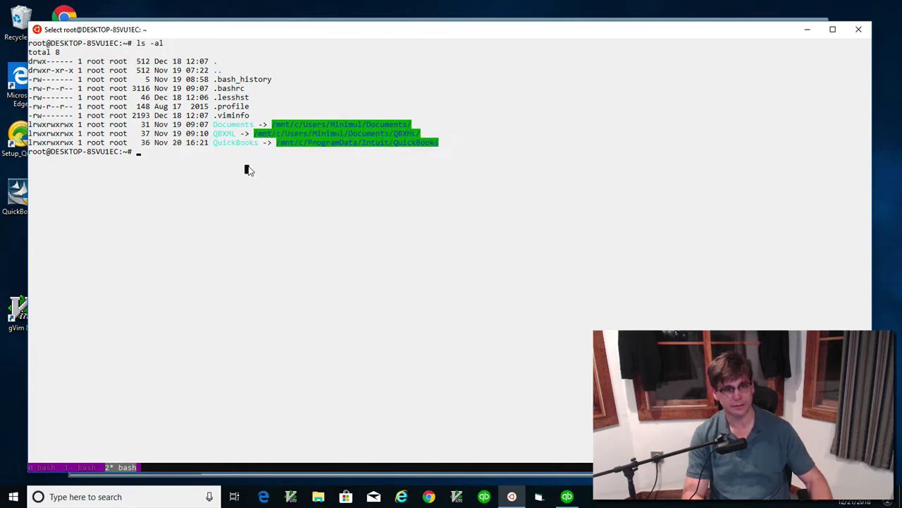
left_click(169, 180)
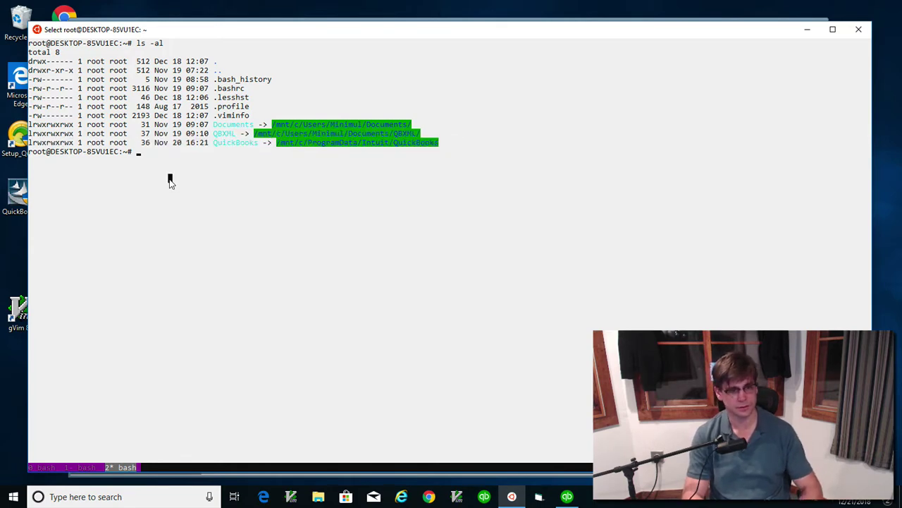
Step: Change into the QuickBooks folder and list its files with 'ls -al'
type("cf")
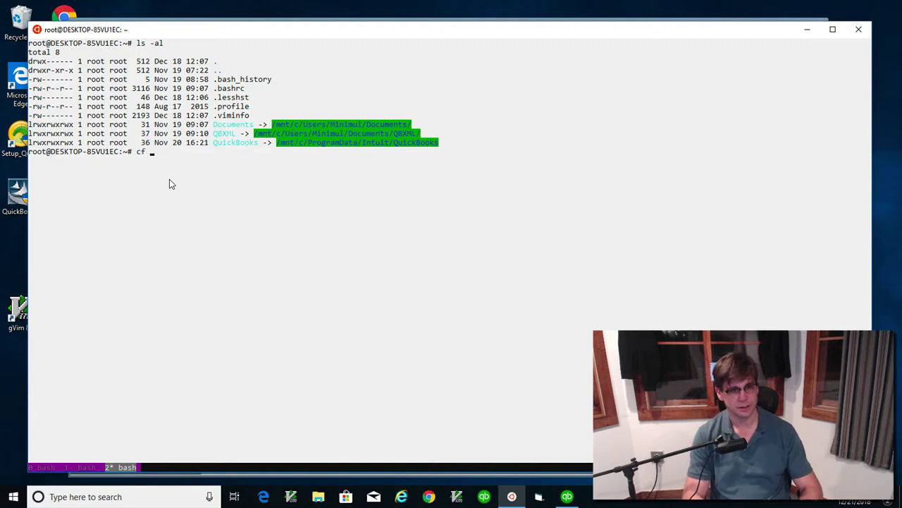
key("BackSpace")
key("BackSpace")
type("d ")
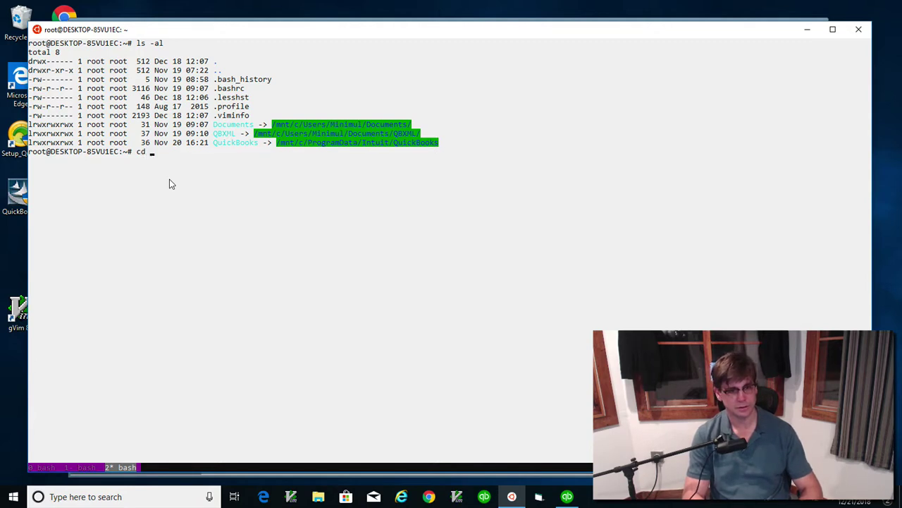
type("Qu")
key("Tab")
key("Return")
type("ls -al")
key("Return")
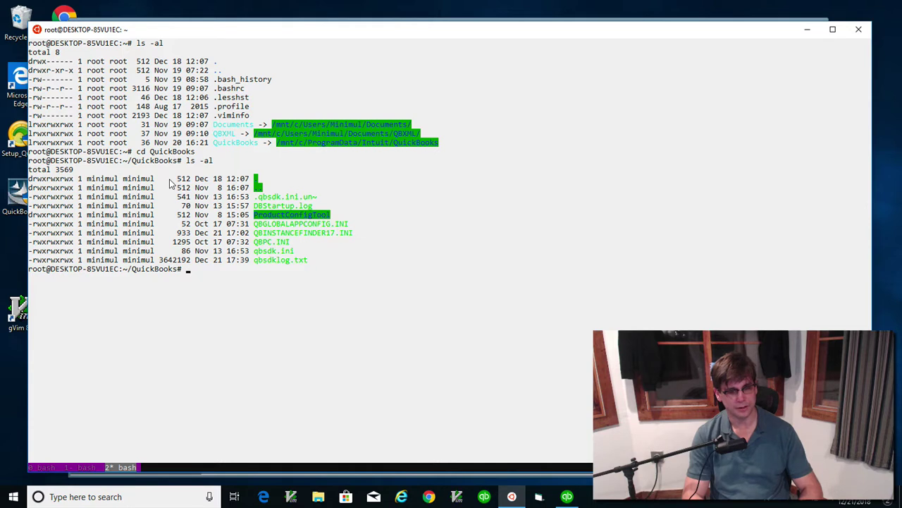
Step: Open qbsdk.ini in vim
type("vim")
type("quic")
key("BackSpace")
key("BackSpace")
key("BackSpace")
type("bsdk.ini")
key("Return")
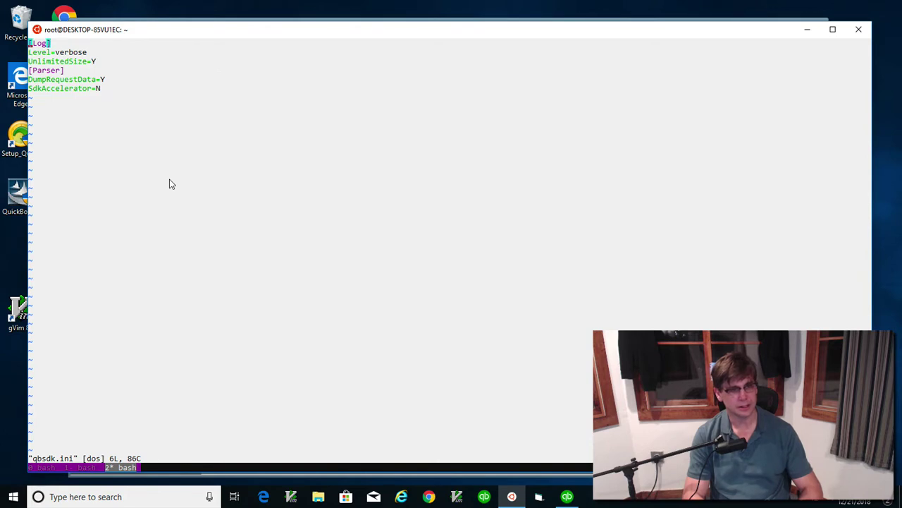
Step: Select qbsdk.ini lines down to SdkAccelerator=N, then quit vim unchanged with ':qa'
key("shift+v")
key("j")
key("j")
key("j")
key("j")
key("j")
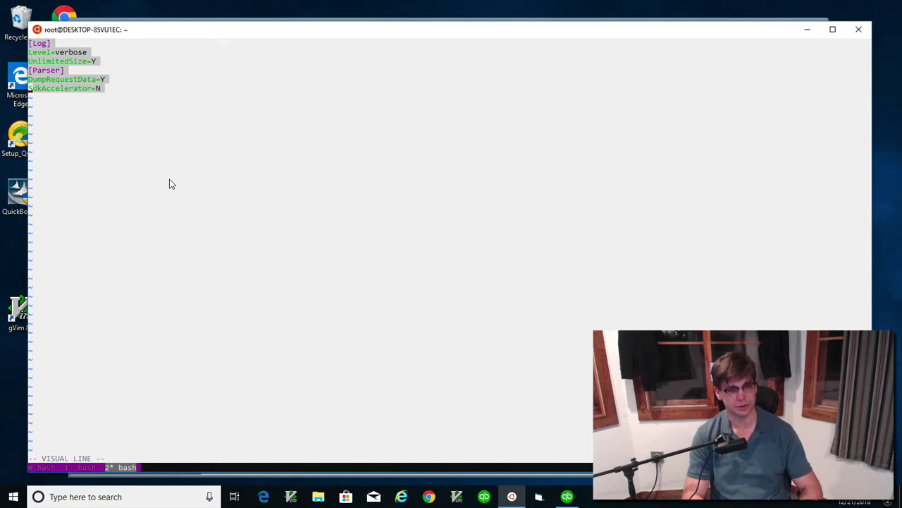
key("Escape")
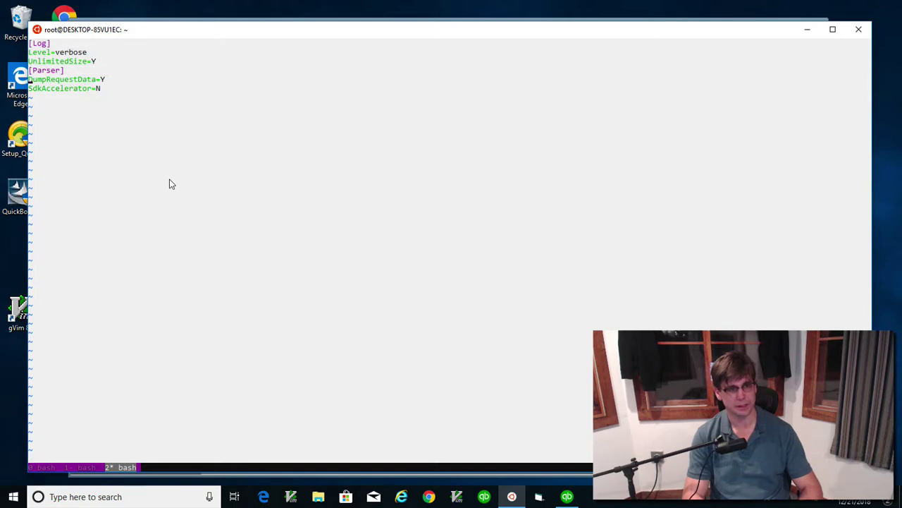
type(":qa")
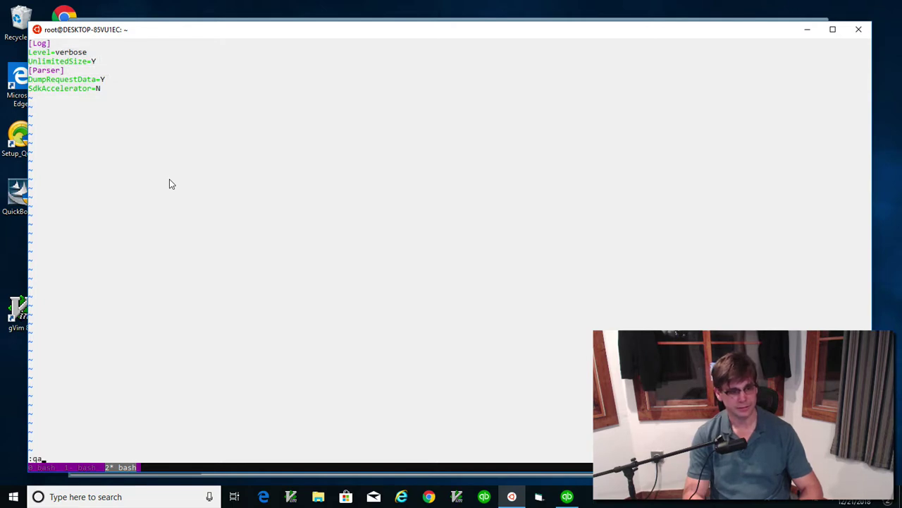
key("Return")
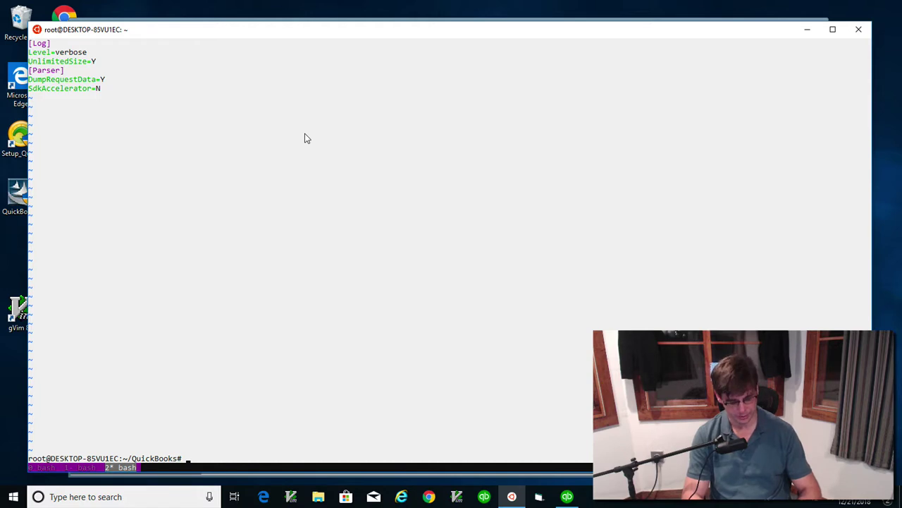
Step: List the QuickBooks folder with 'ls -al' and mark the qbsdklog.txt file name
type("ls -al")
key("Return")
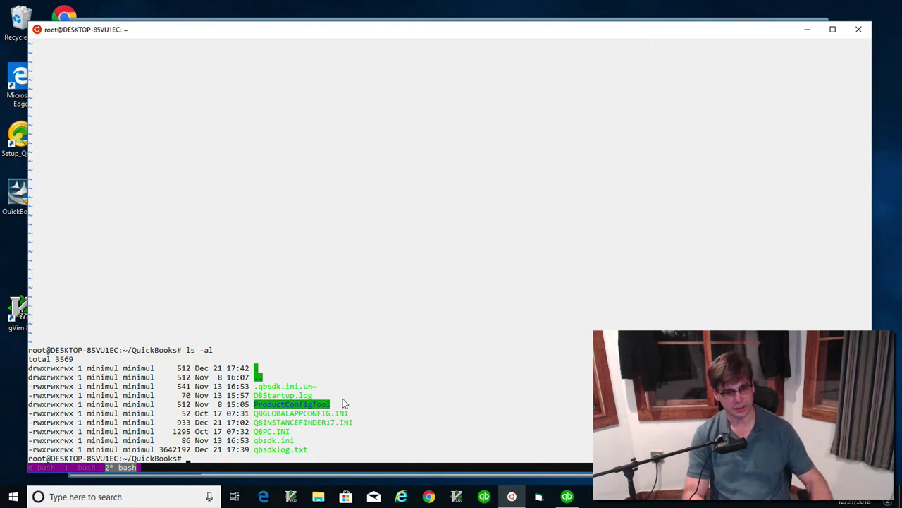
left_click_drag(331, 455, 257, 457)
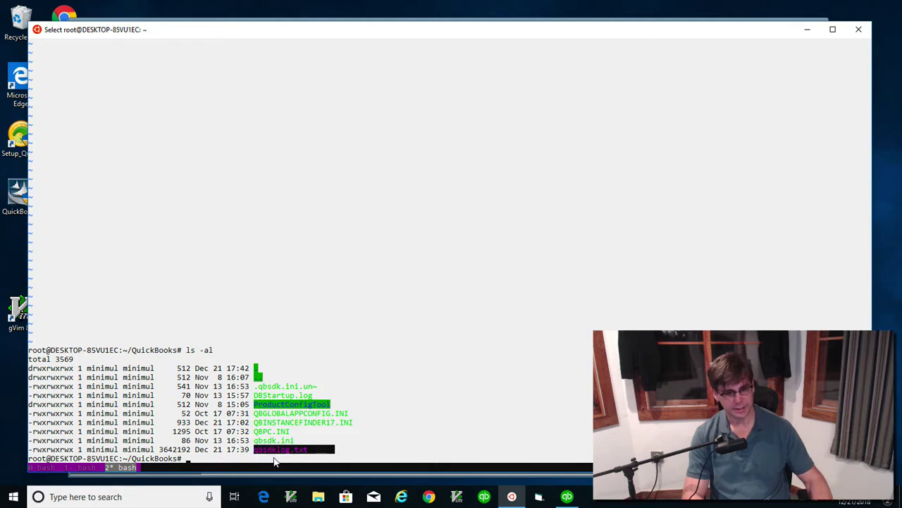
left_click(275, 459)
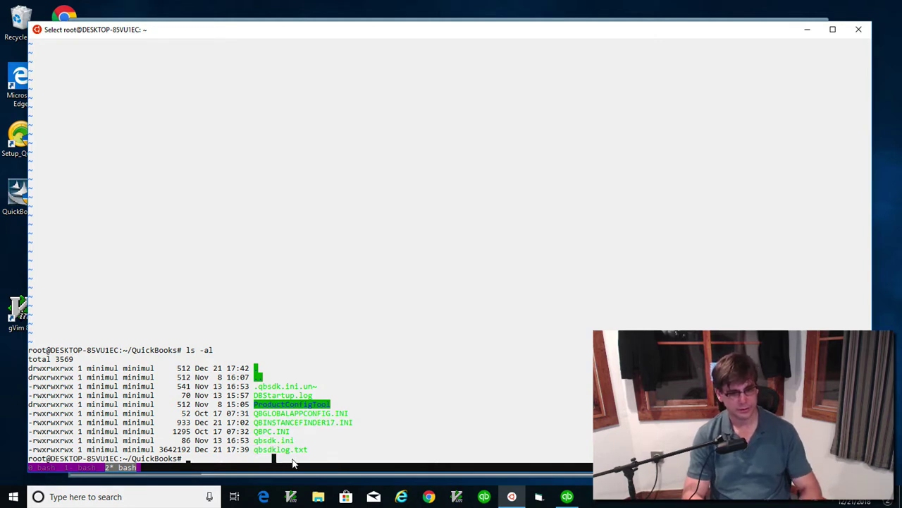
Step: Print the last 200 lines of qbsdklog.txt, then rerun the tail with -f to follow it
type("tail")
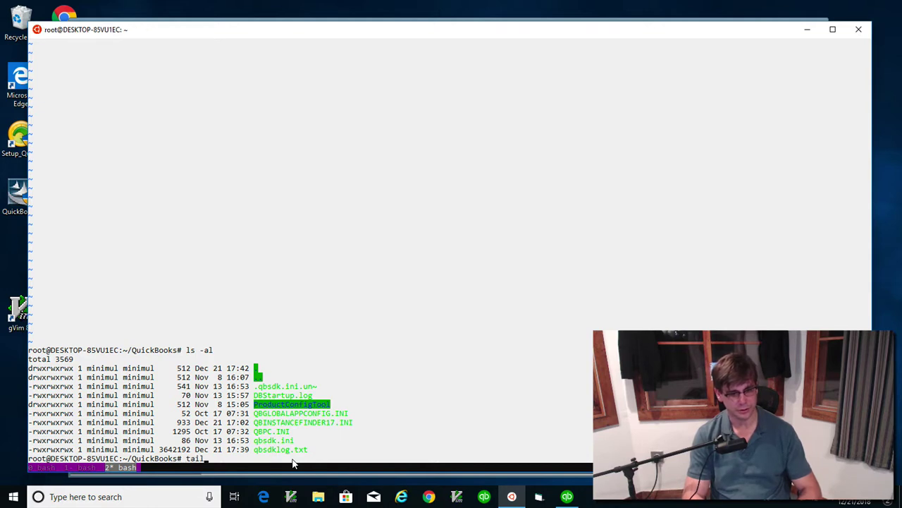
type(" -n 200 ")
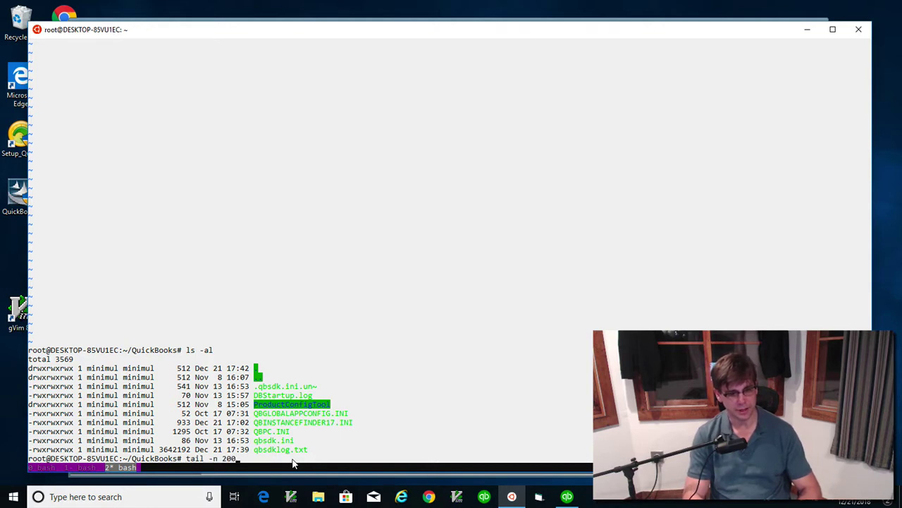
type("qbsdk")
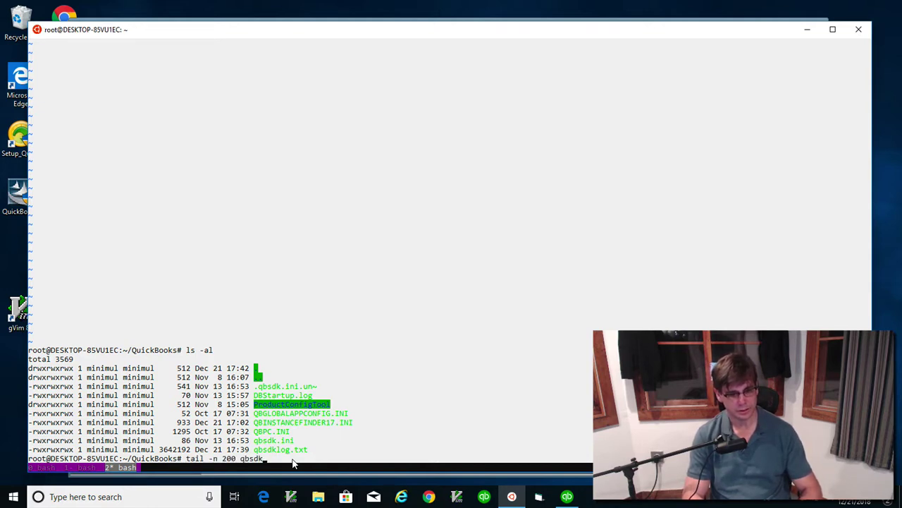
type("l")
key("Tab")
key("Return")
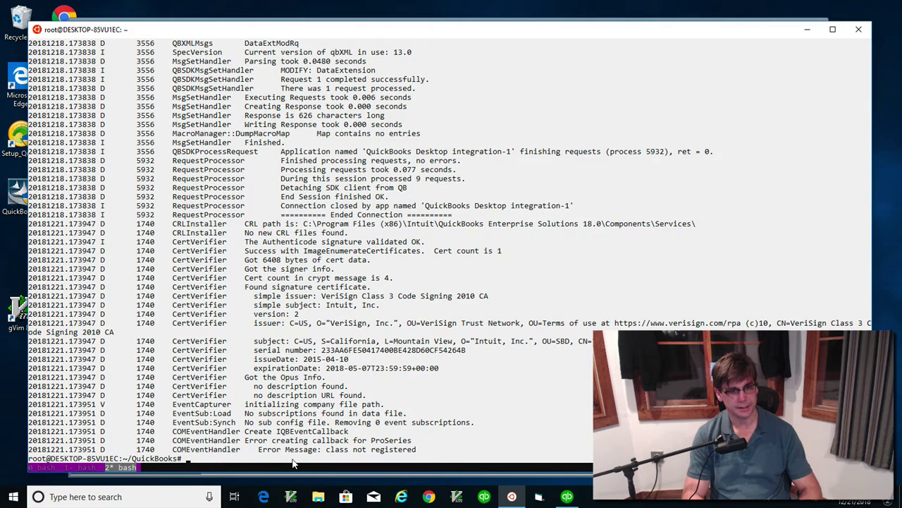
key("Up")
key("Home")
key("Right")
key("Right")
key("Right")
key("Right")
type("-f")
key("Return")
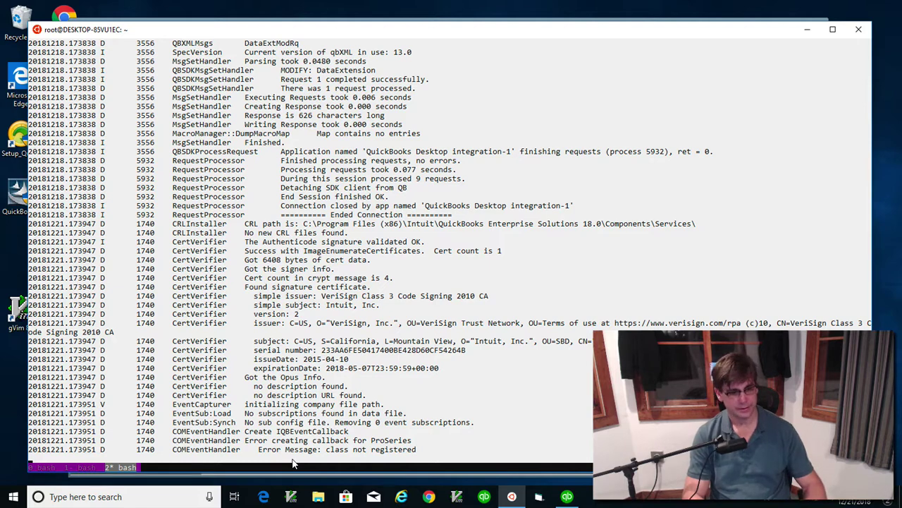
Step: Switch to another shell window, list root's home directory, and mark the QBXML link target
key("ctrl+b")
key("0")
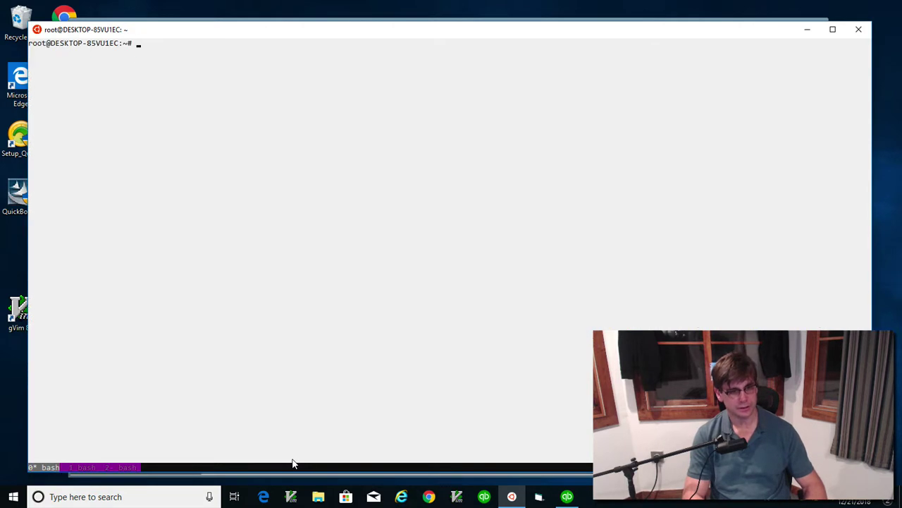
key("ctrl+b")
type("1EC:~# ls -al")
key("Return")
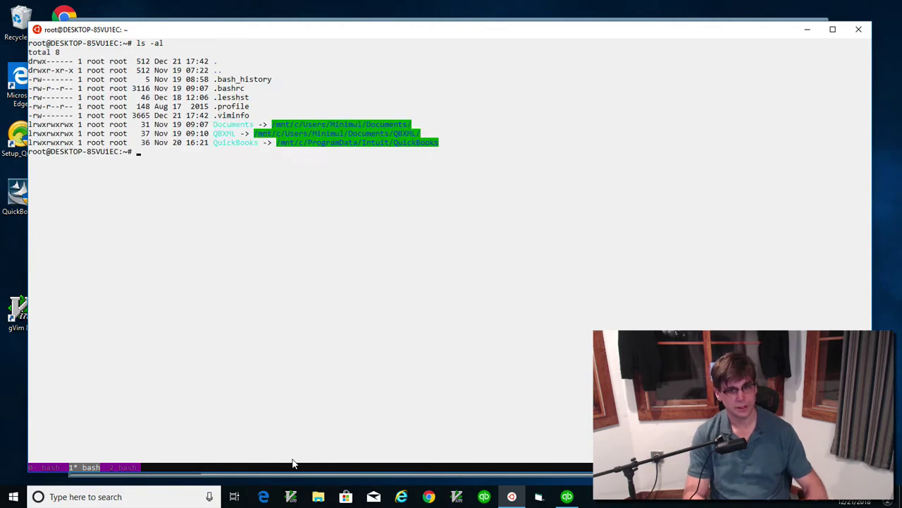
left_click_drag(434, 134, 251, 136)
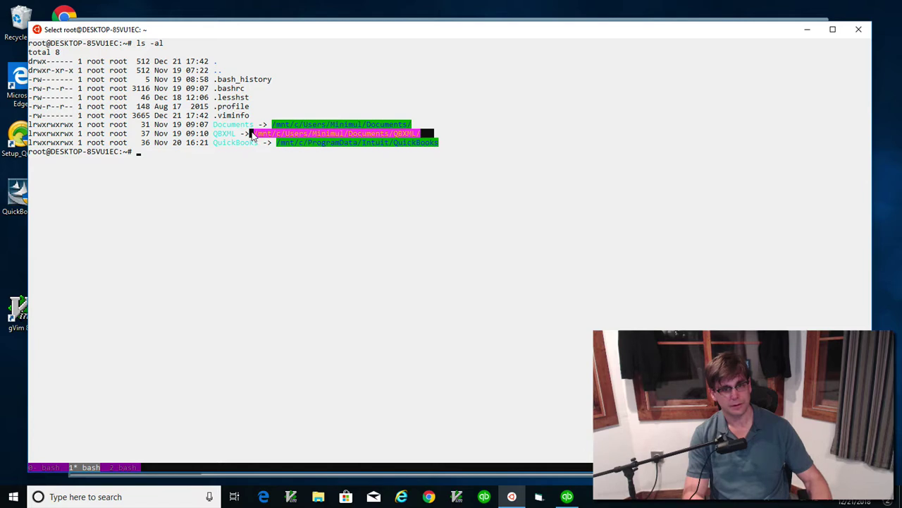
left_click(274, 143)
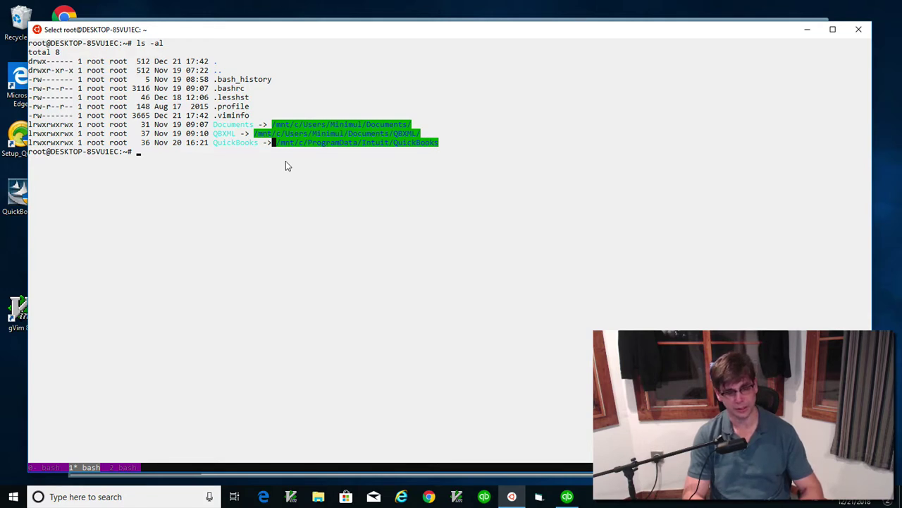
key("Escape")
Step: Enter the QBXML folder and list Invoice-2.xml, Invoice-1.xml.txt and QBResponse.xml
type("ls -al")
key("Return")
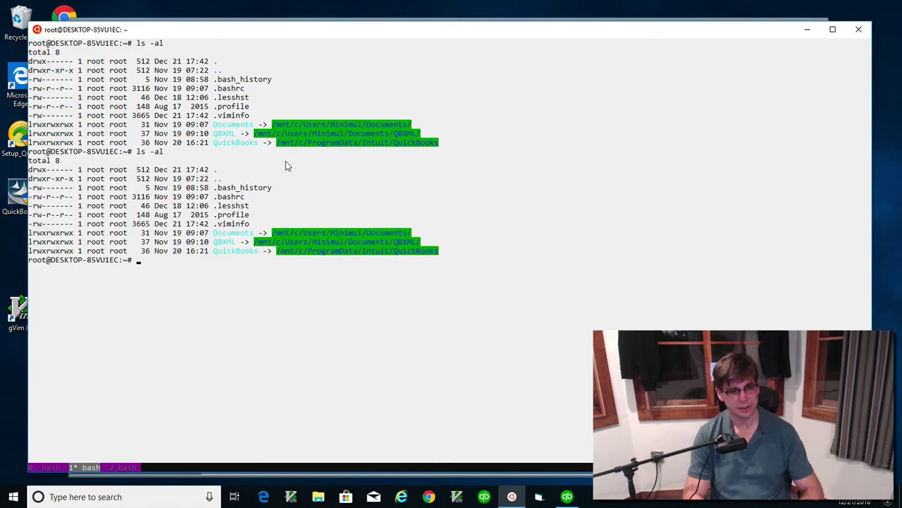
type("cd QBXML")
key("Return")
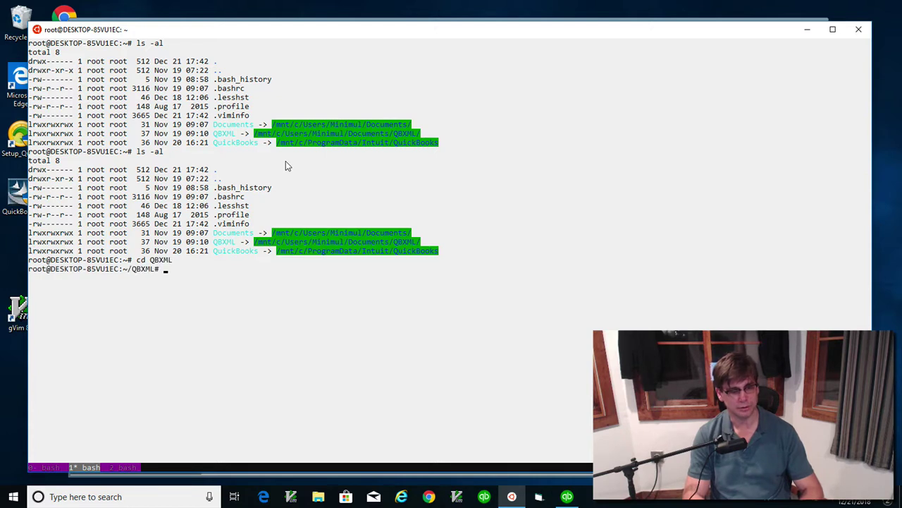
type("ls -al")
key("Return")
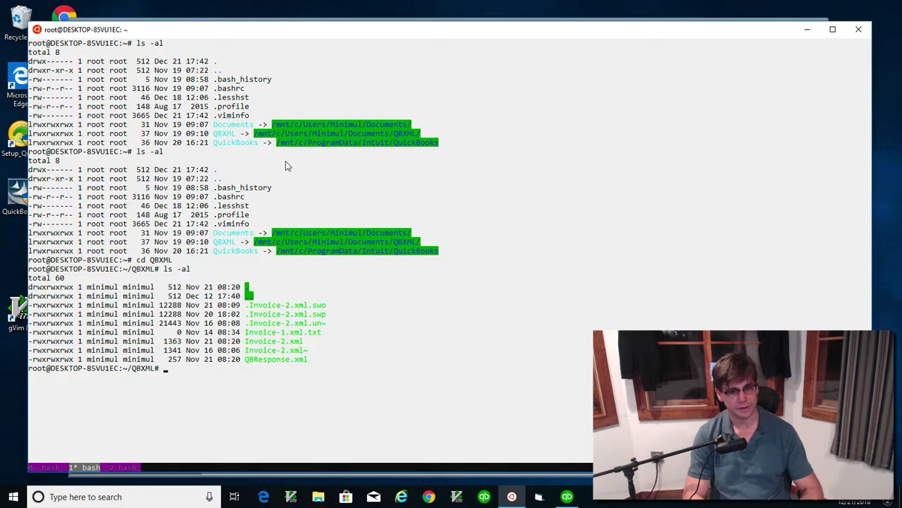